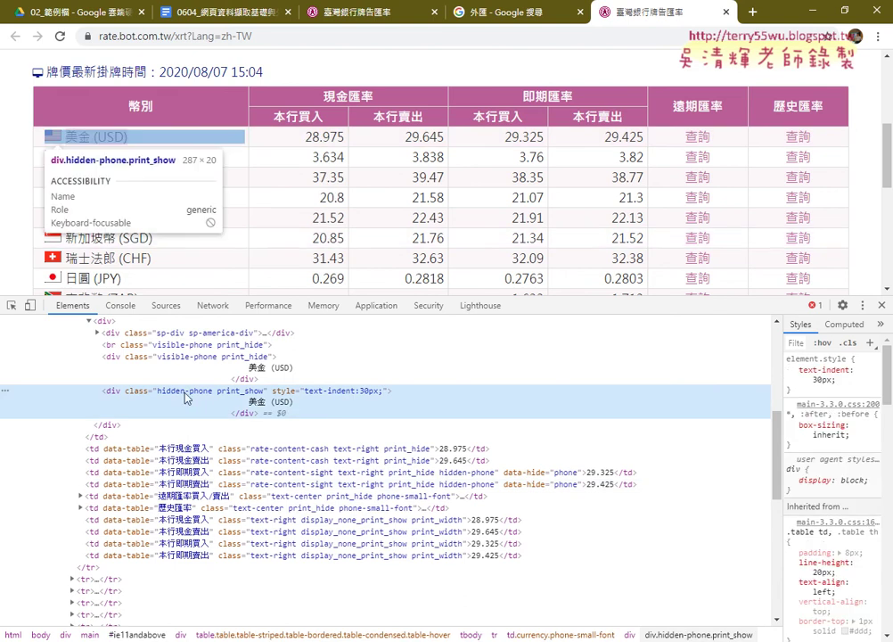
# - Inspect the div tag and hidden-phone print_show class of the 美金 (USD) entry in the page source
pyautogui.doubleClick(186, 390)
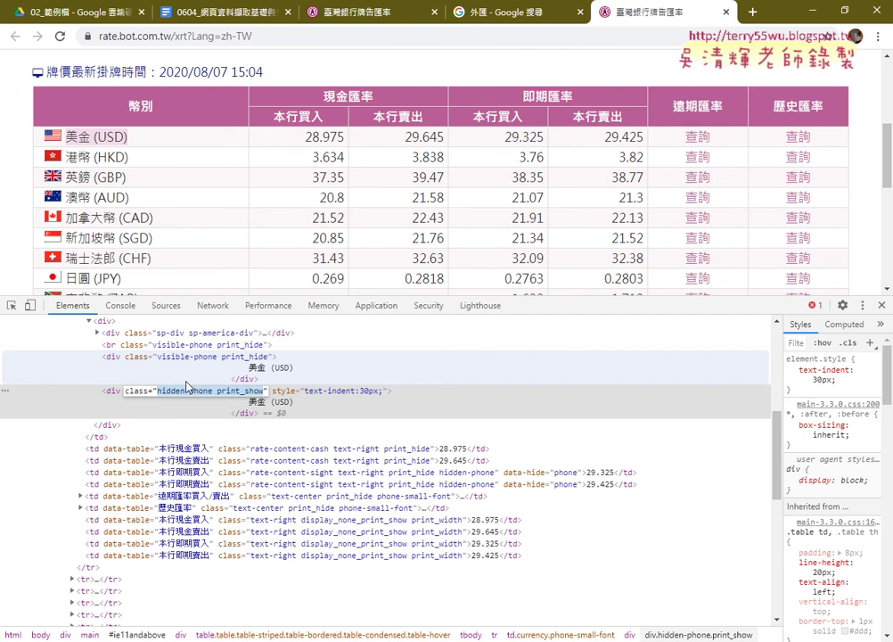
pyautogui.click(114, 401)
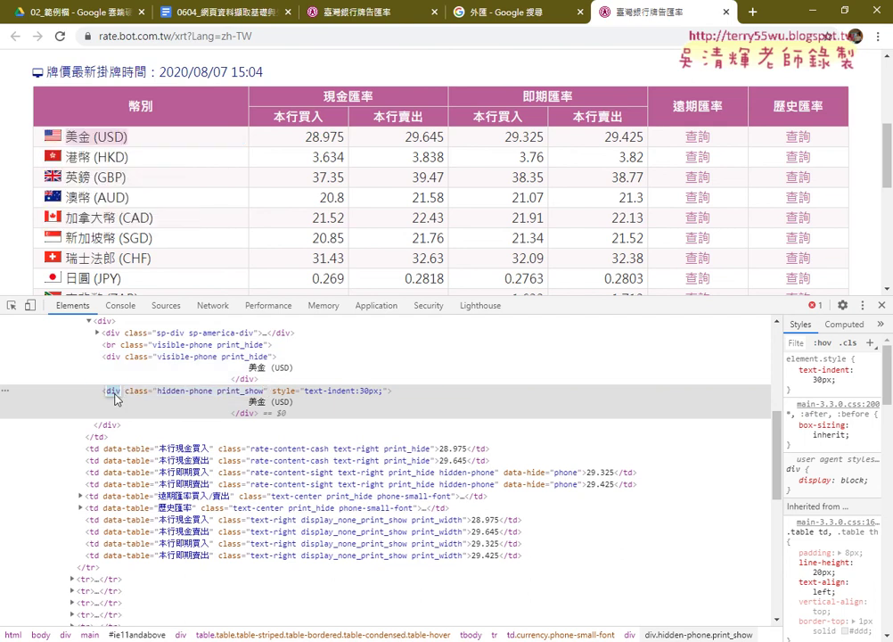
pyautogui.doubleClick(187, 394)
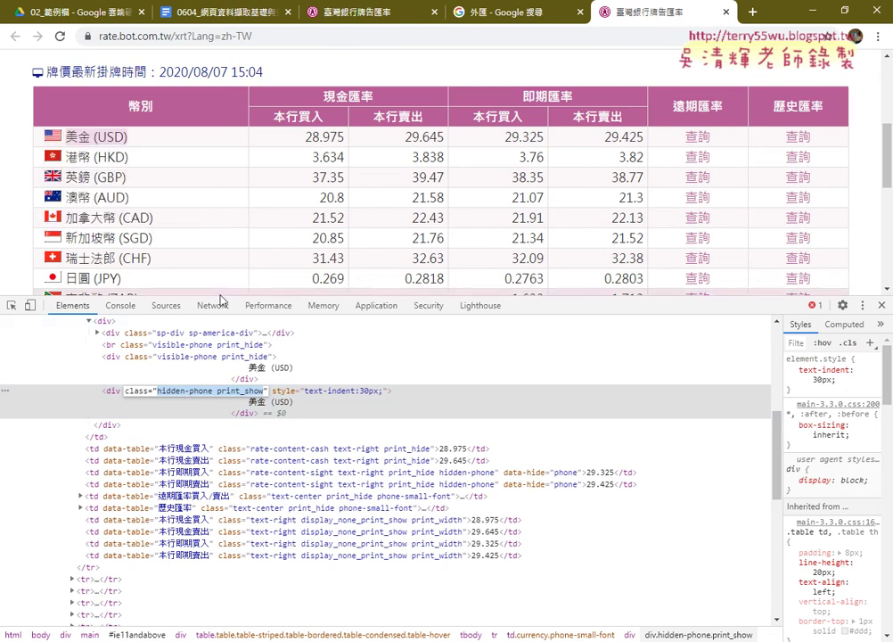
# - Shrink the developer tools to reveal the full exchange rate table and highlight the USD cash buying rate
pyautogui.moveTo(222, 305); pyautogui.dragTo(247, 553)
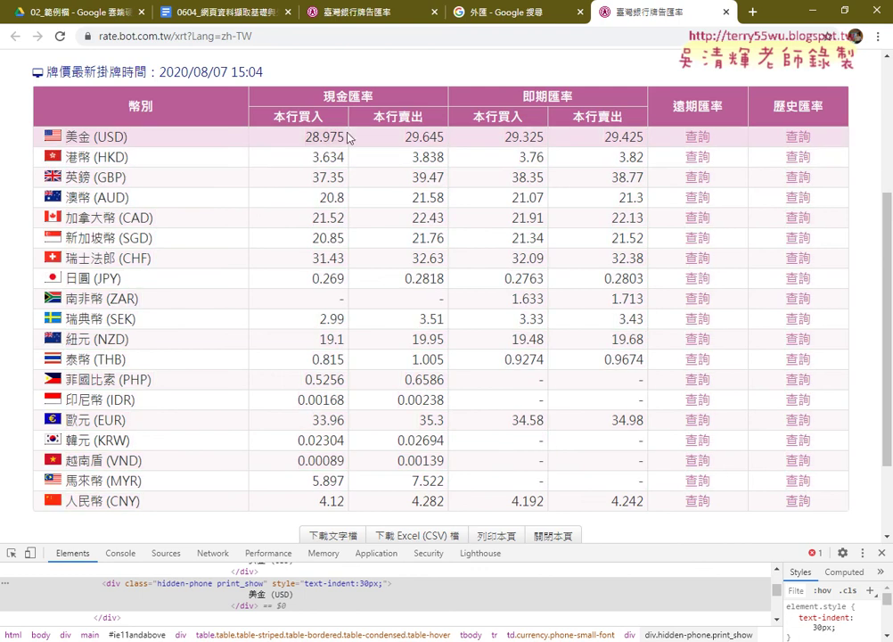
pyautogui.doubleClick(344, 136)
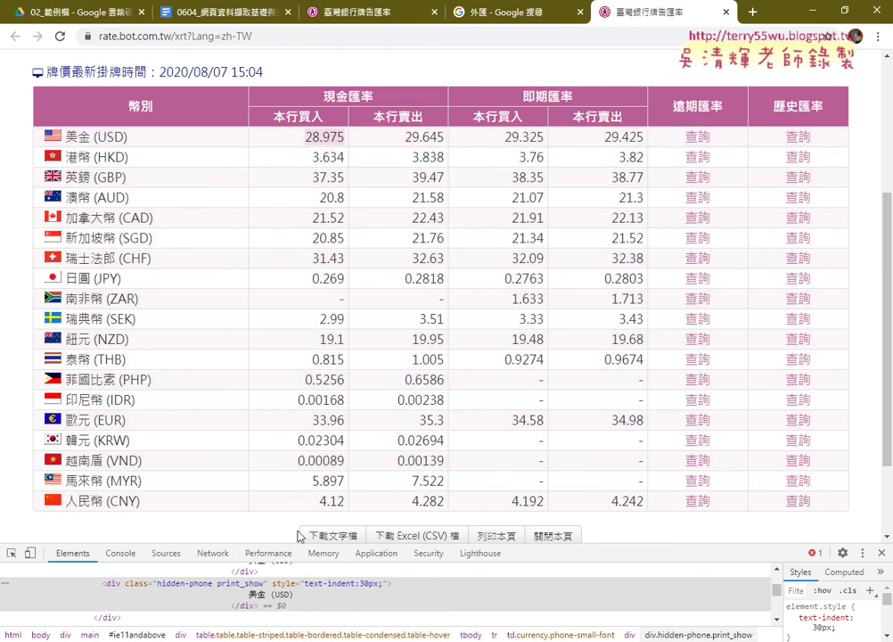
pyautogui.click(409, 133)
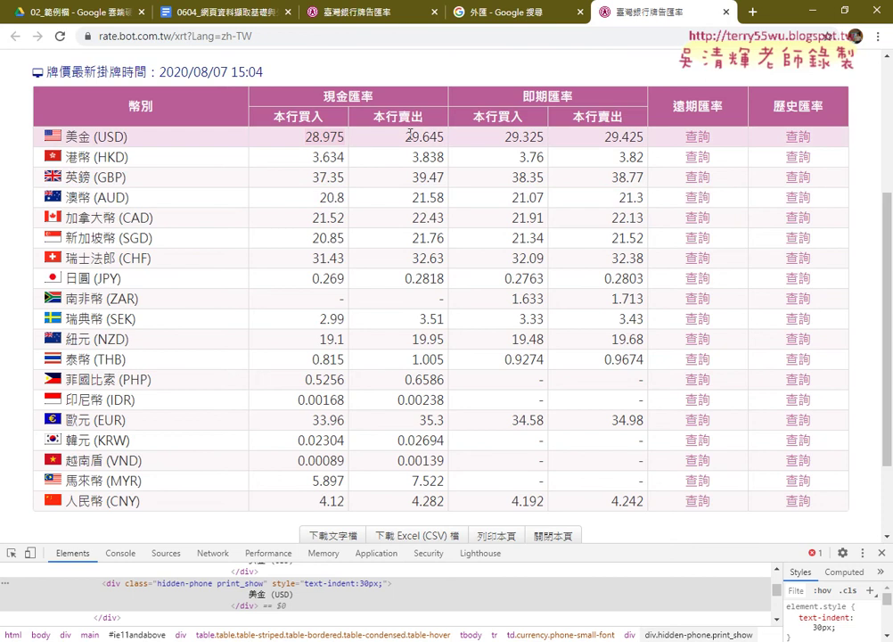
pyautogui.doubleClick(332, 135)
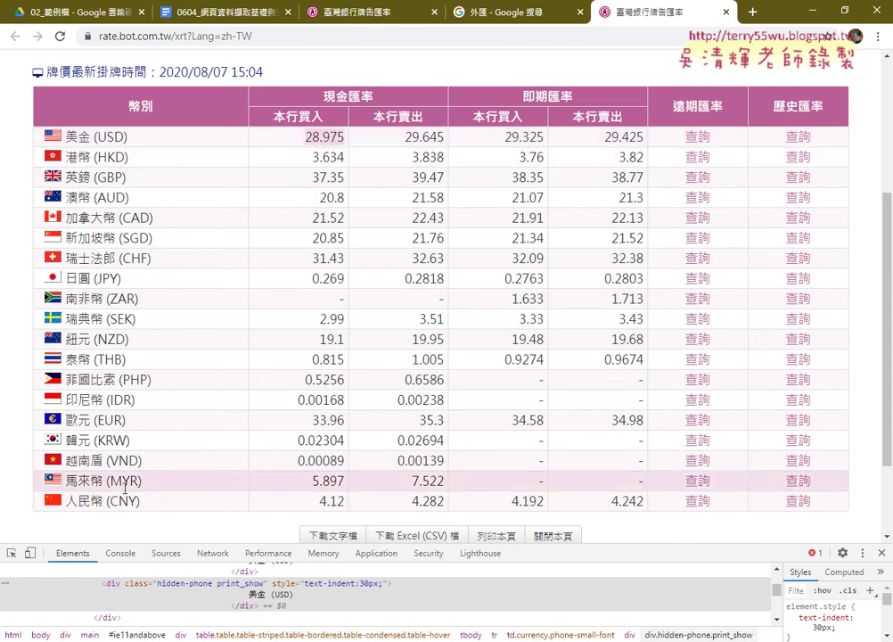
pyautogui.click(306, 139)
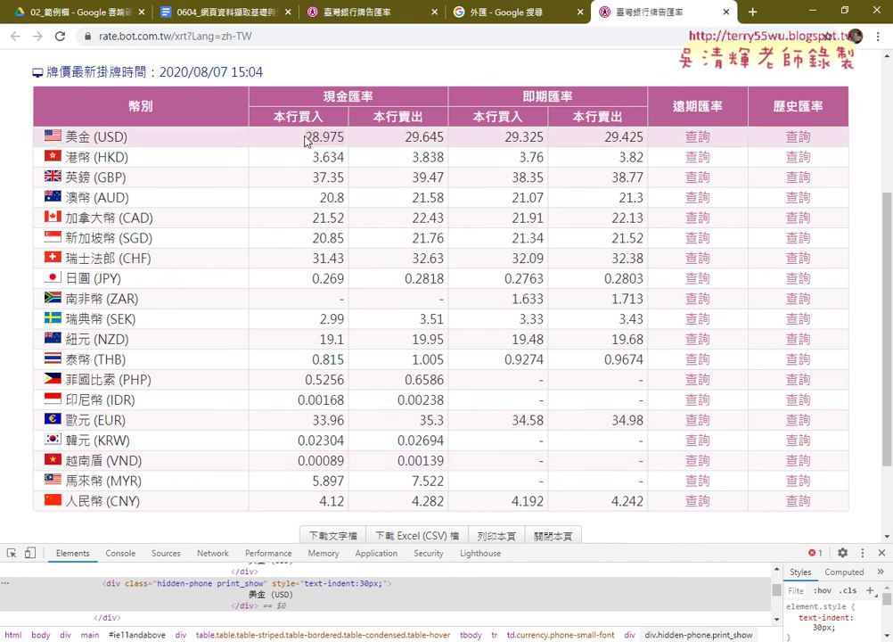
pyautogui.doubleClick(306, 140)
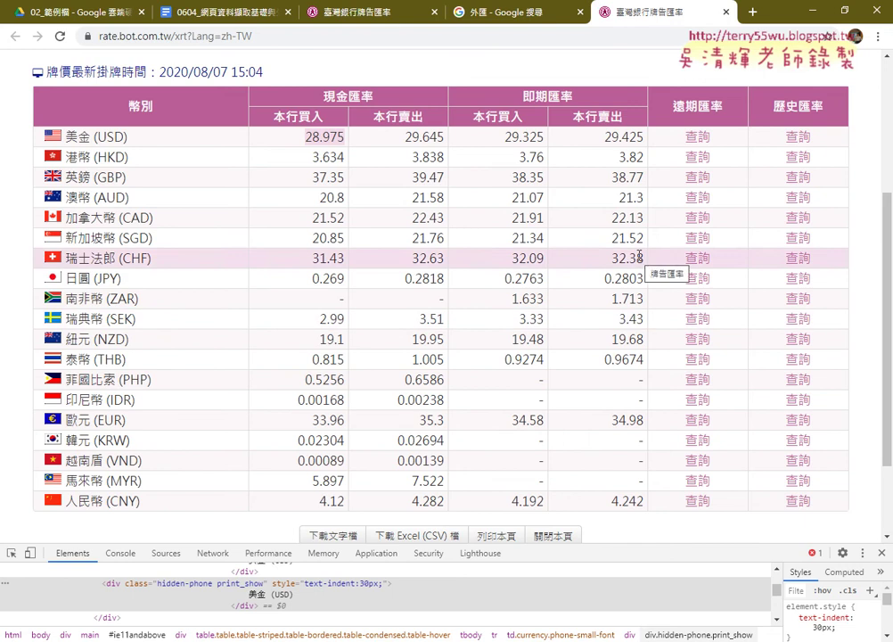
# - Switch to Eclipse, restore the multi-pane layout and enlarge the console to review the exchange rate script's output
pyautogui.hotkey('alt', 'Tab')
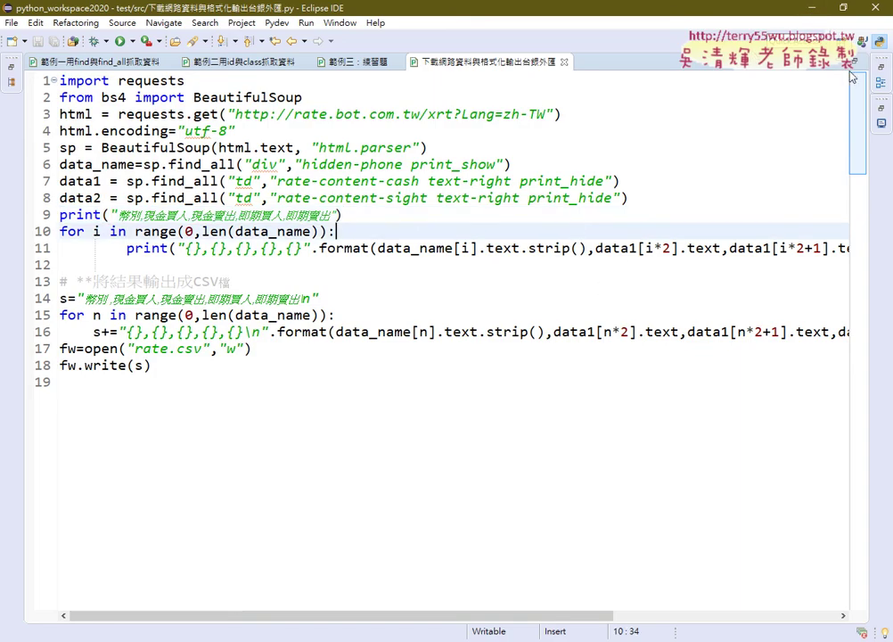
pyautogui.hotkey('ctrl', 'F11')
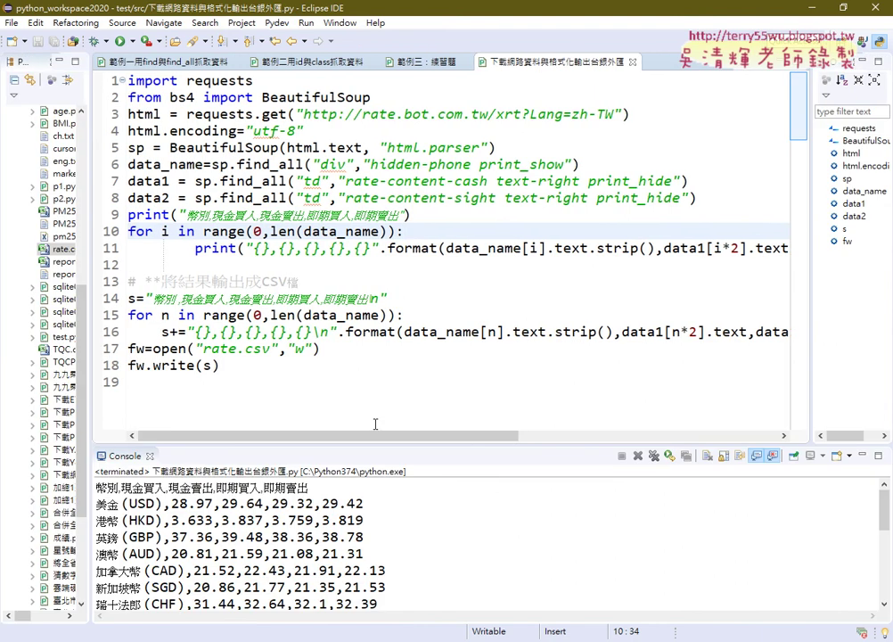
pyautogui.moveTo(378, 444); pyautogui.dragTo(378, 166)
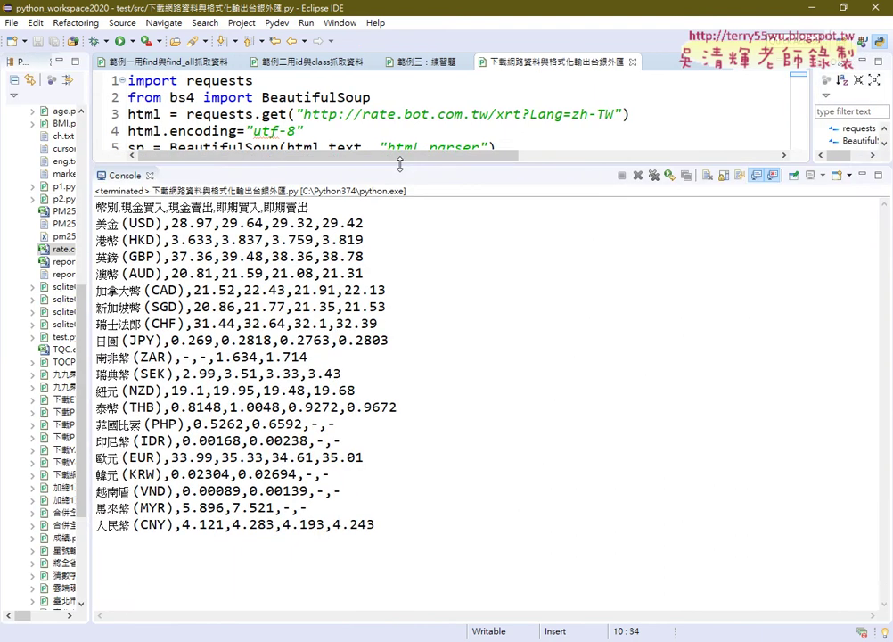
# - Widen the project file list, open rate.csv in Excel and auto-fit the widths of columns A to E
pyautogui.moveTo(92, 223); pyautogui.dragTo(236, 222)
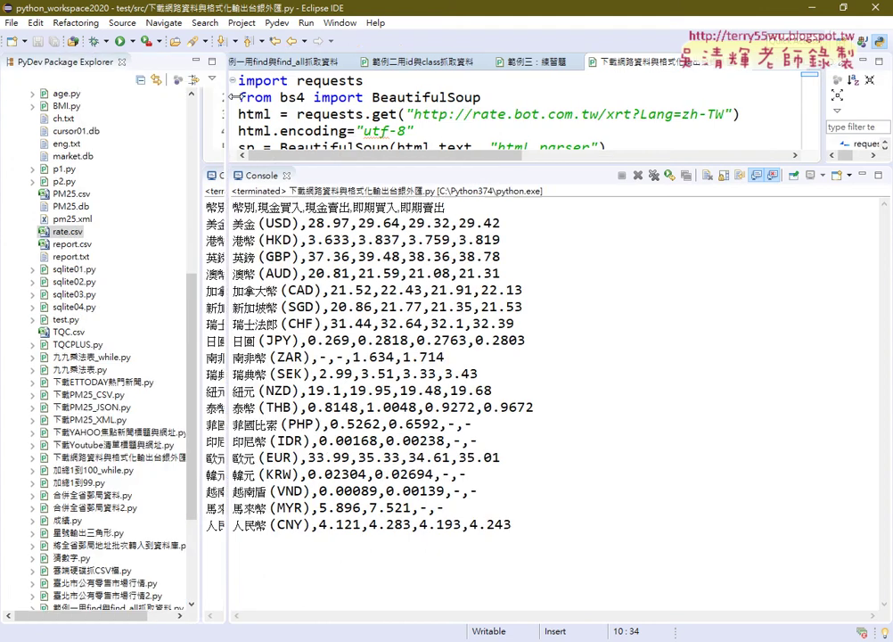
pyautogui.doubleClick(70, 231)
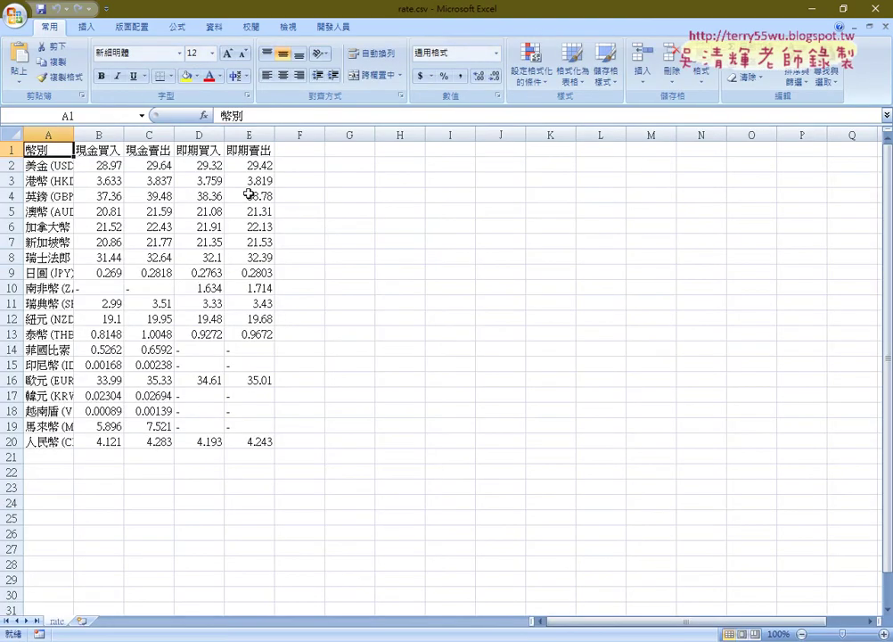
pyautogui.doubleClick(73, 134)
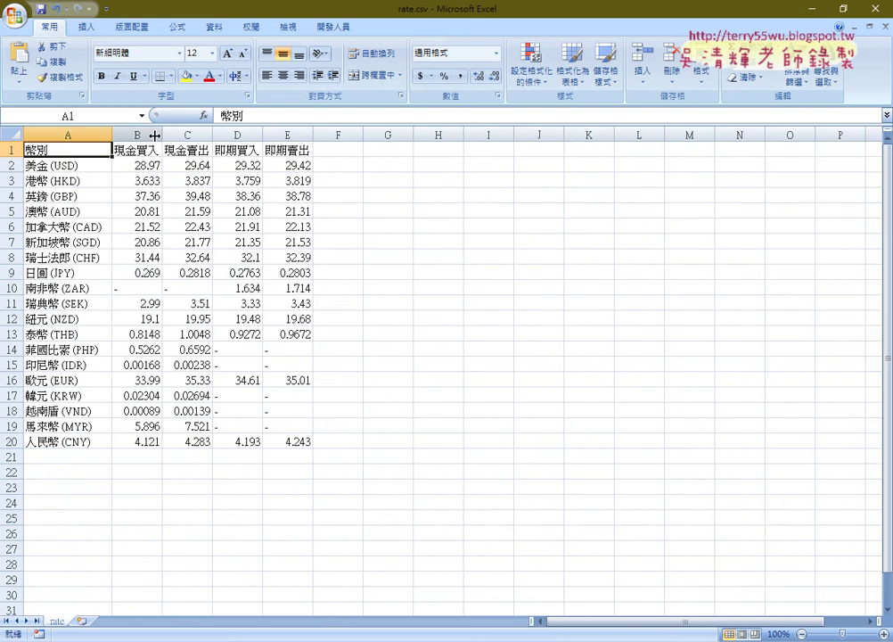
pyautogui.moveTo(105, 135); pyautogui.dragTo(293, 134)
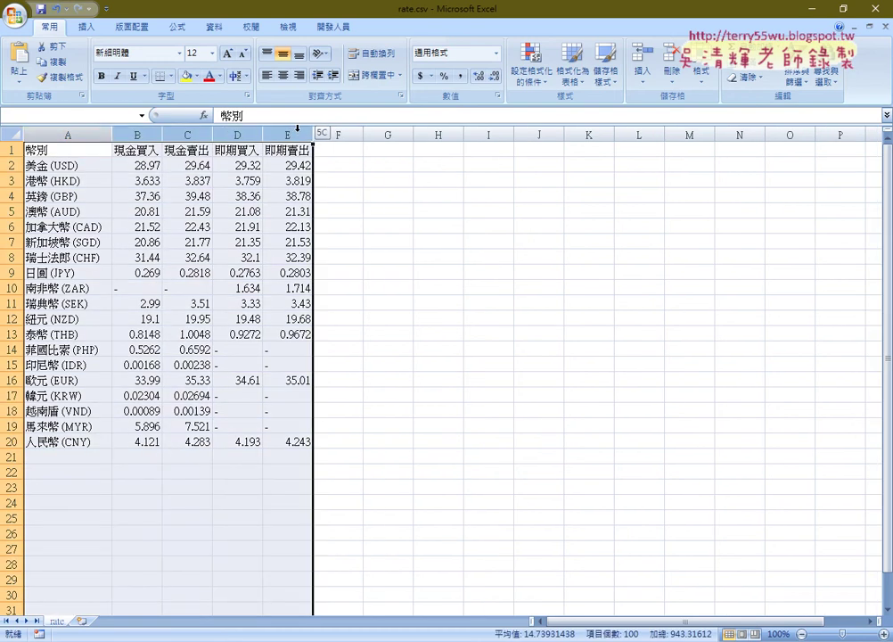
pyautogui.doubleClick(262, 134)
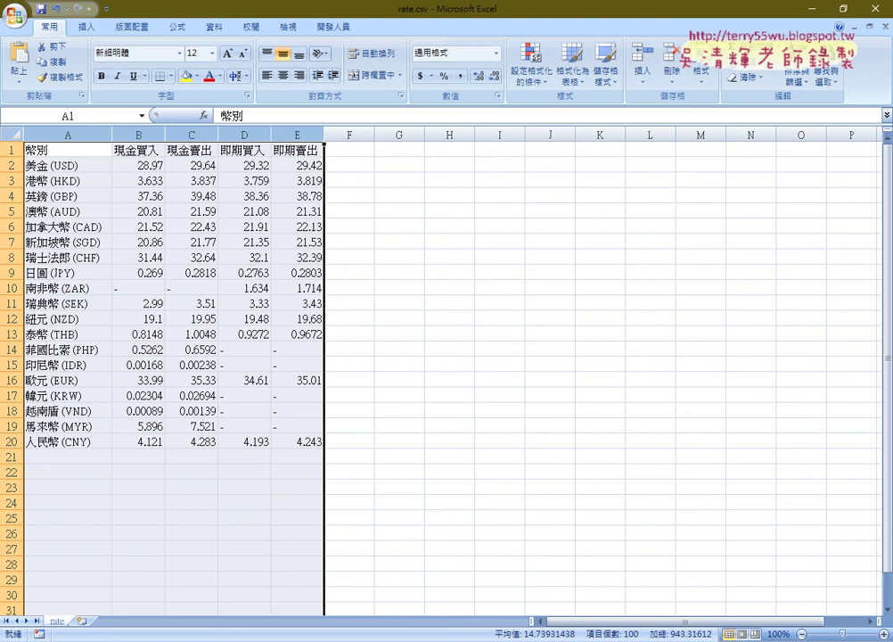
# - Switch back to Chrome and open the 10_Python自動執行 document from the course's _雲端白板 folder in Google Drive
pyautogui.hotkey('alt', 'Tab')
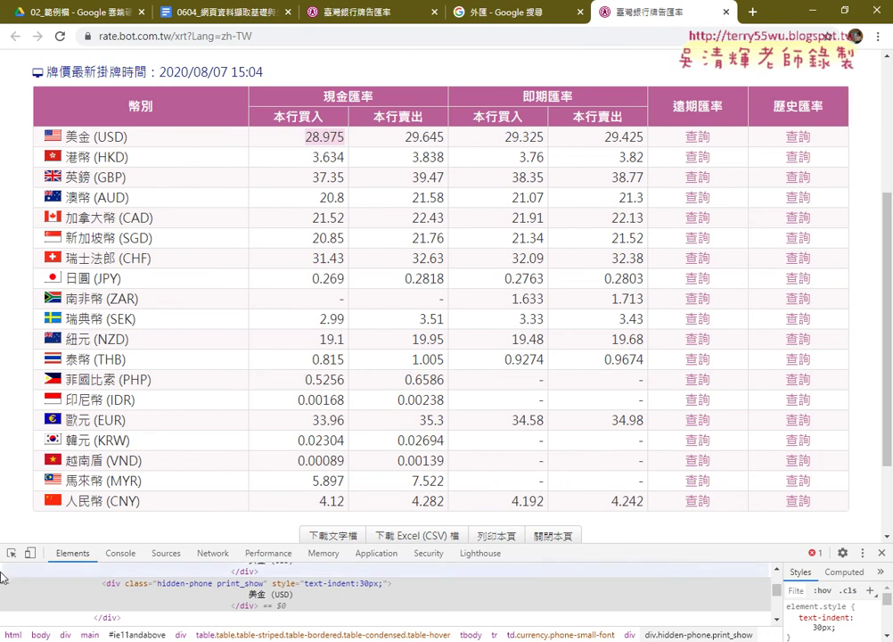
pyautogui.click(87, 18)
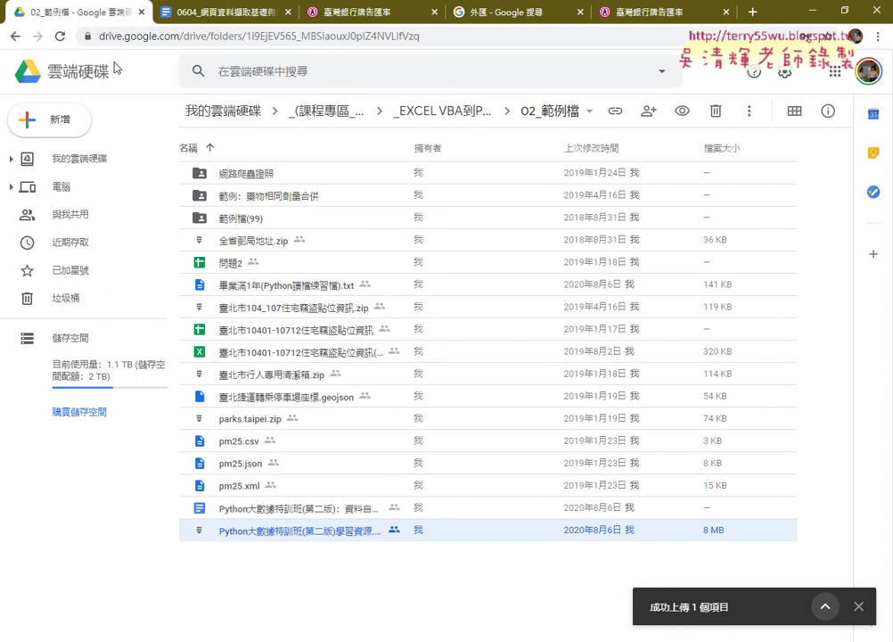
pyautogui.click(444, 117)
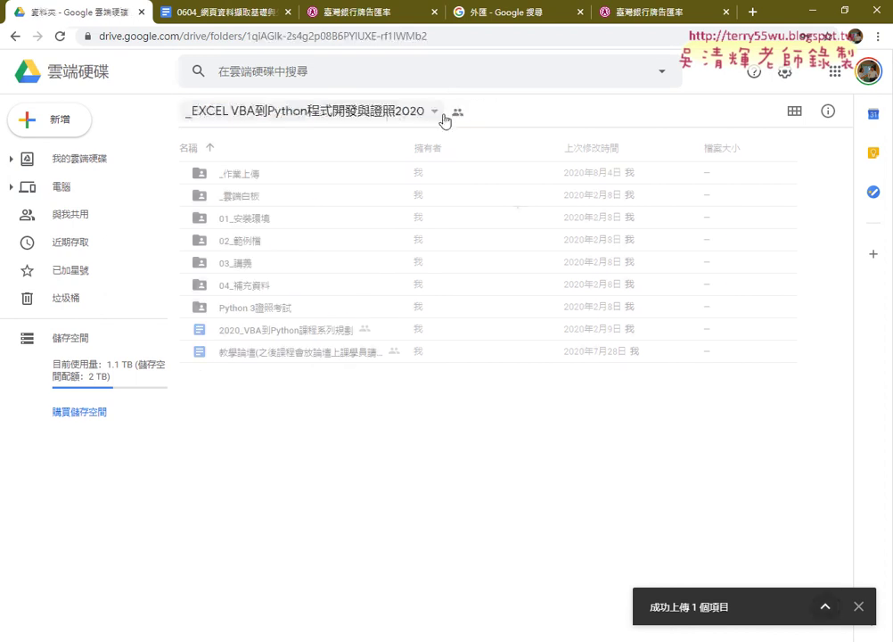
pyautogui.doubleClick(272, 199)
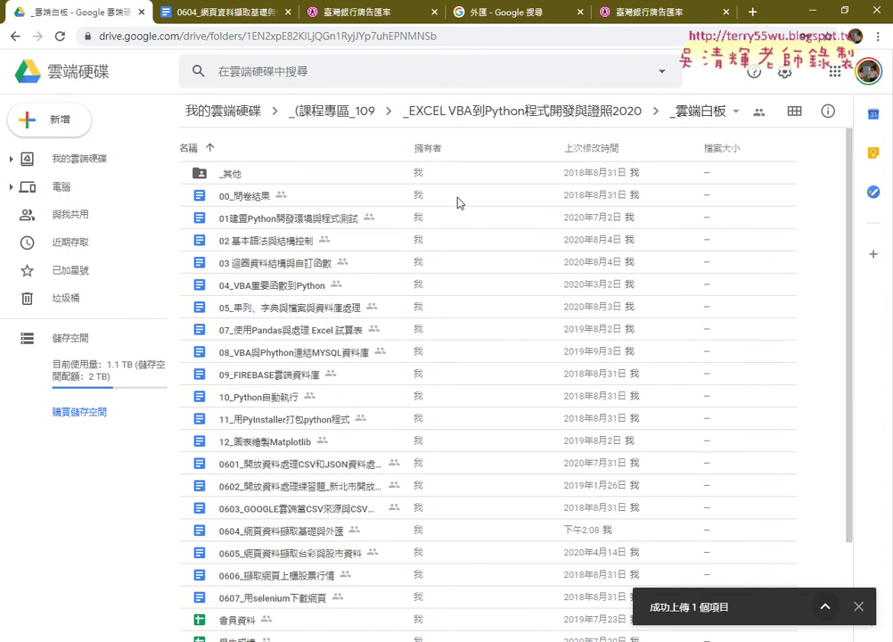
pyautogui.click(303, 396)
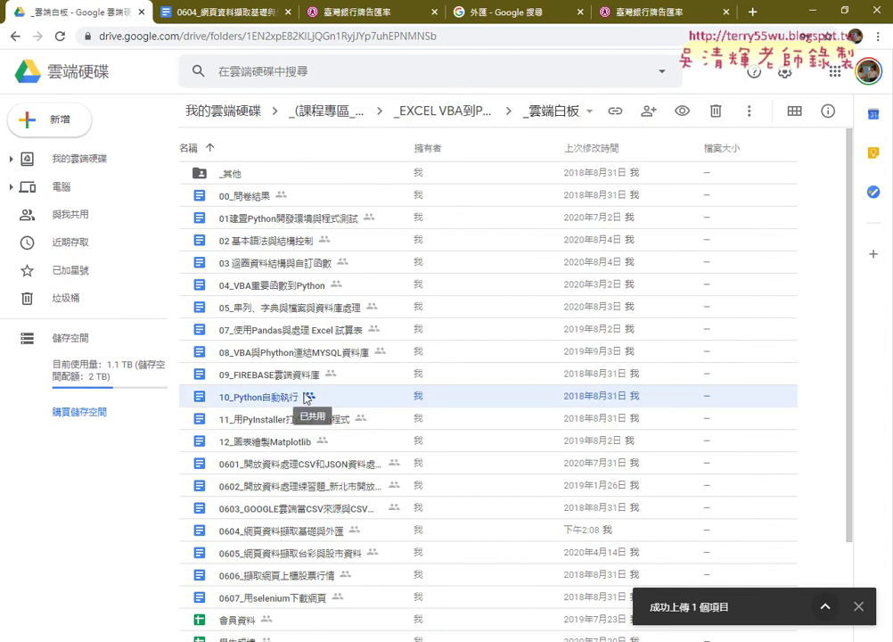
pyautogui.doubleClick(305, 396)
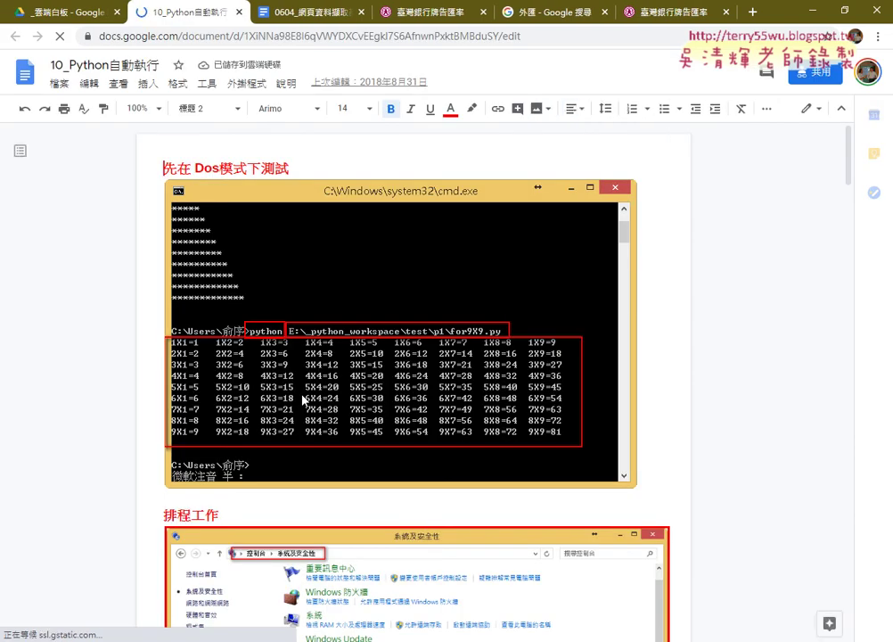
# - Read through the document's 排程工作 and 建立工作 instructions on scheduling a Python script, up to the VBA supplement
pyautogui.scroll(-5, 747, 415)
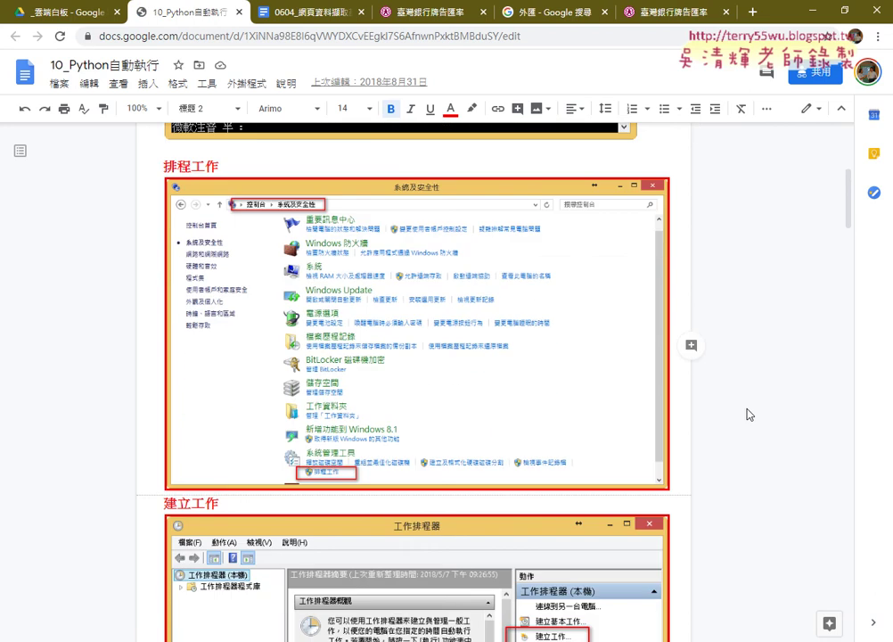
pyautogui.scroll(1, 749, 415)
pyautogui.moveTo(163, 166); pyautogui.dragTo(232, 166)
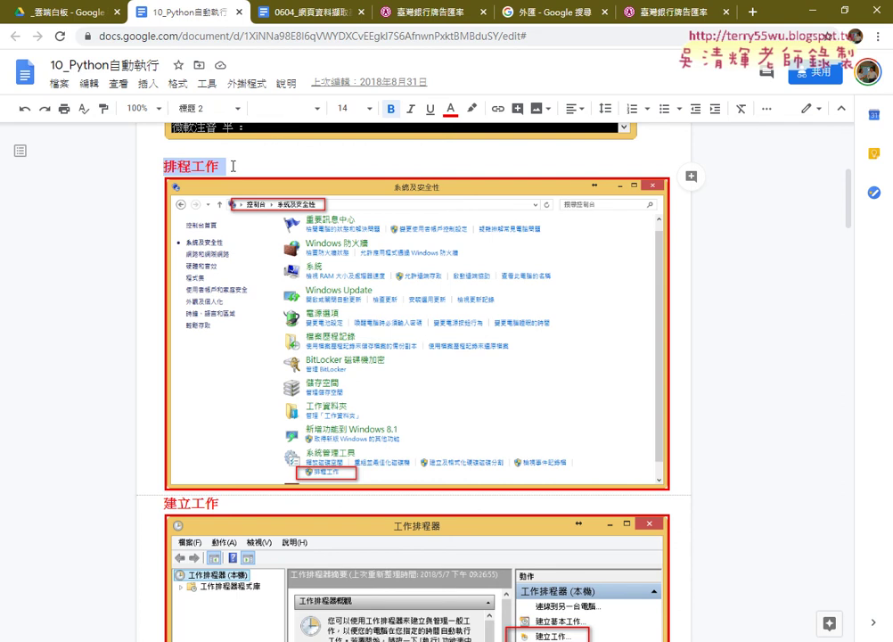
pyautogui.scroll(-5, 690, 287)
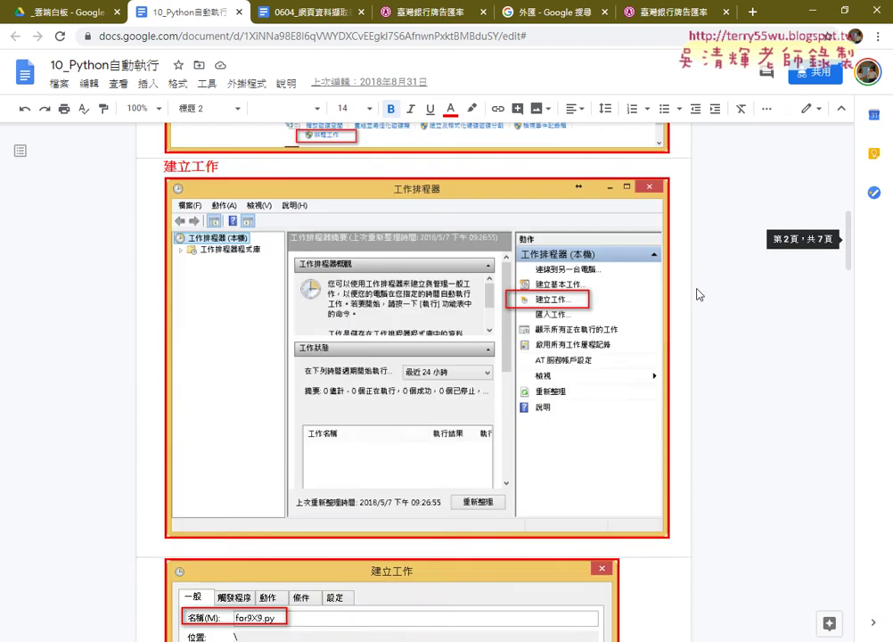
pyautogui.scroll(-8, 703, 296)
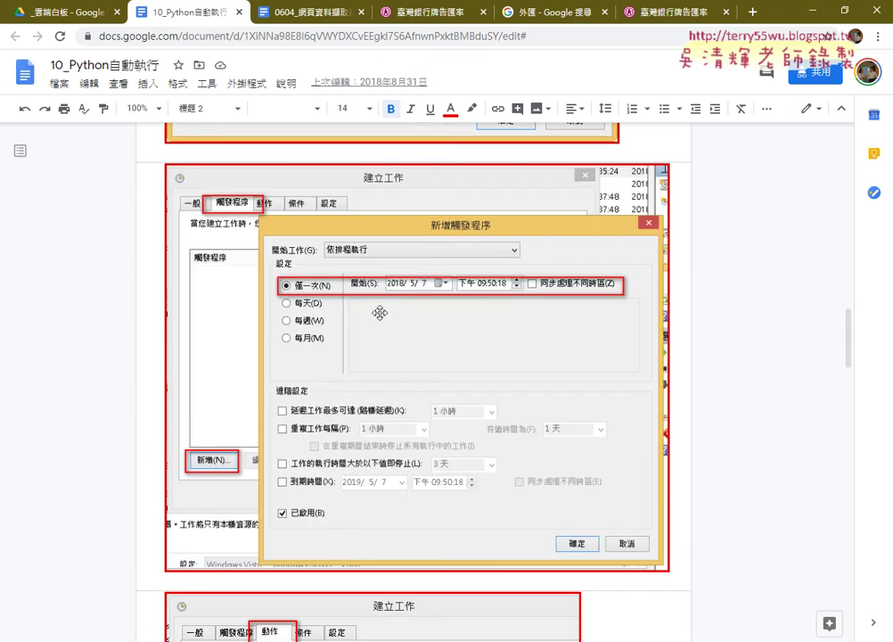
pyautogui.scroll(-3, 379, 312)
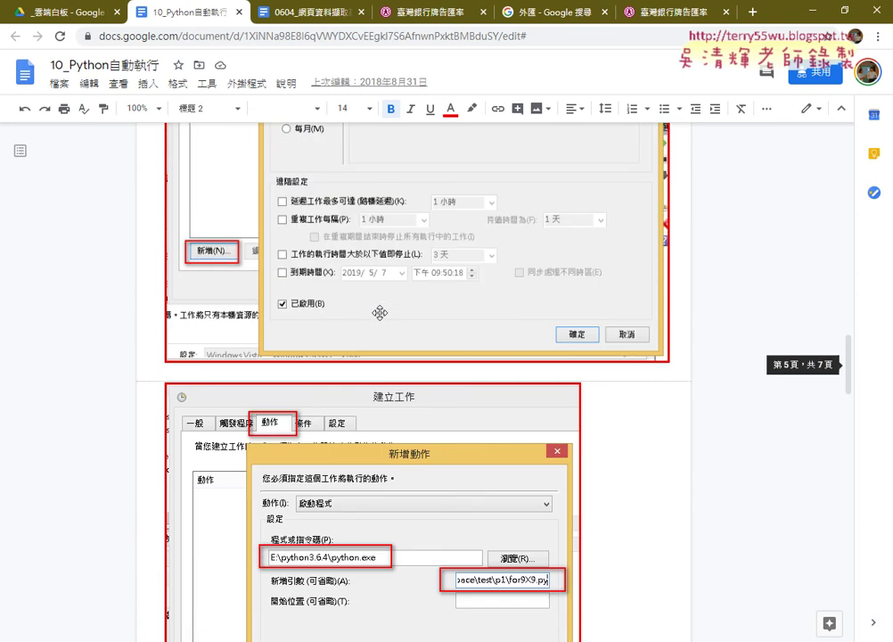
pyautogui.scroll(-4, 380, 312)
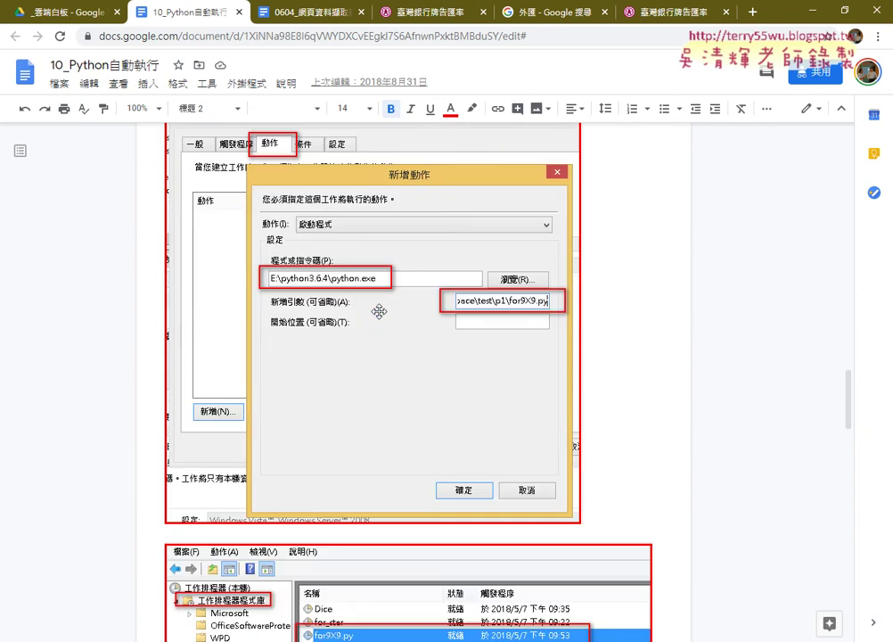
pyautogui.scroll(-2, 379, 311)
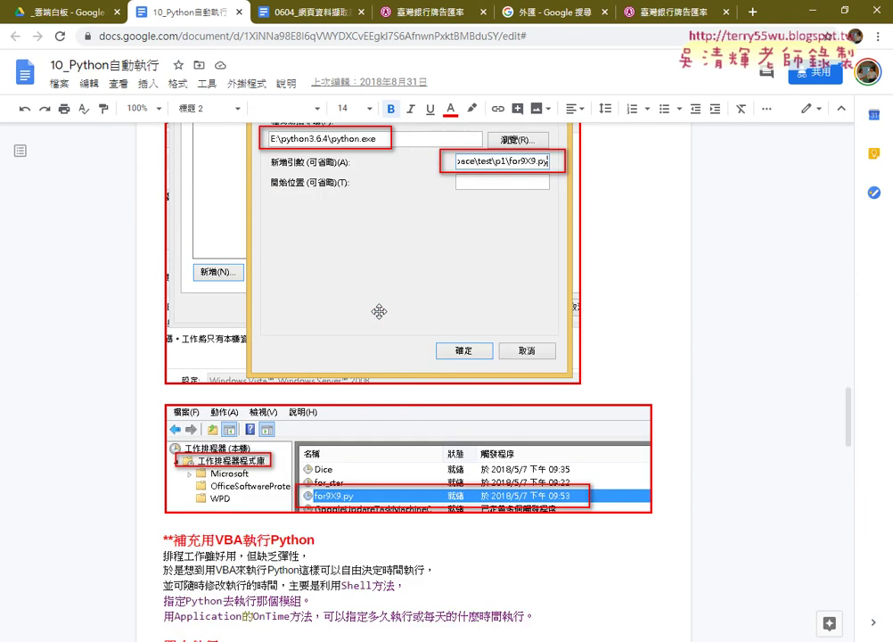
pyautogui.scroll(-5, 379, 311)
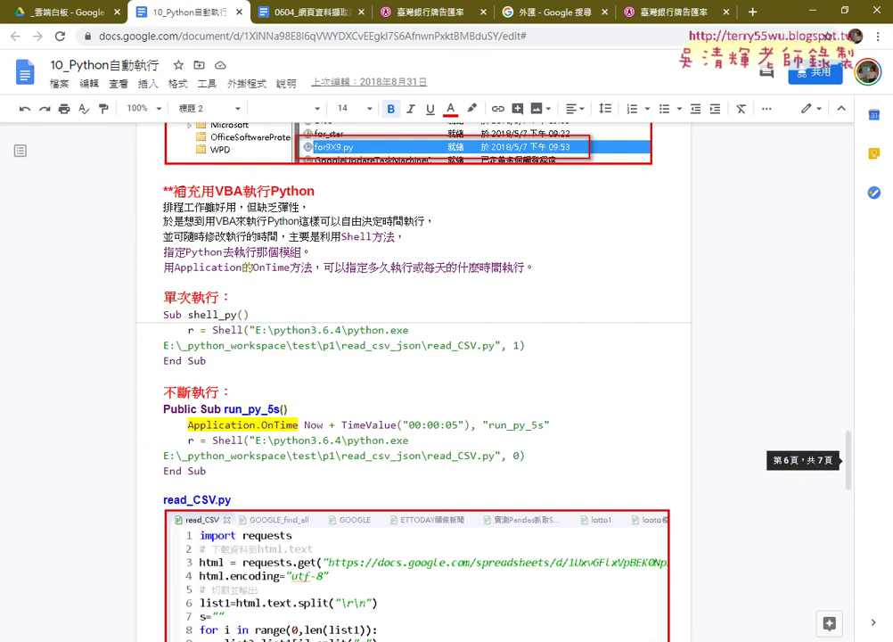
# - Examine the section on running Python from VBA, highlighting the shell_py and run_py_5s macros and the python3.6.4 folder in the Shell path
pyautogui.moveTo(163, 191); pyautogui.dragTo(326, 200)
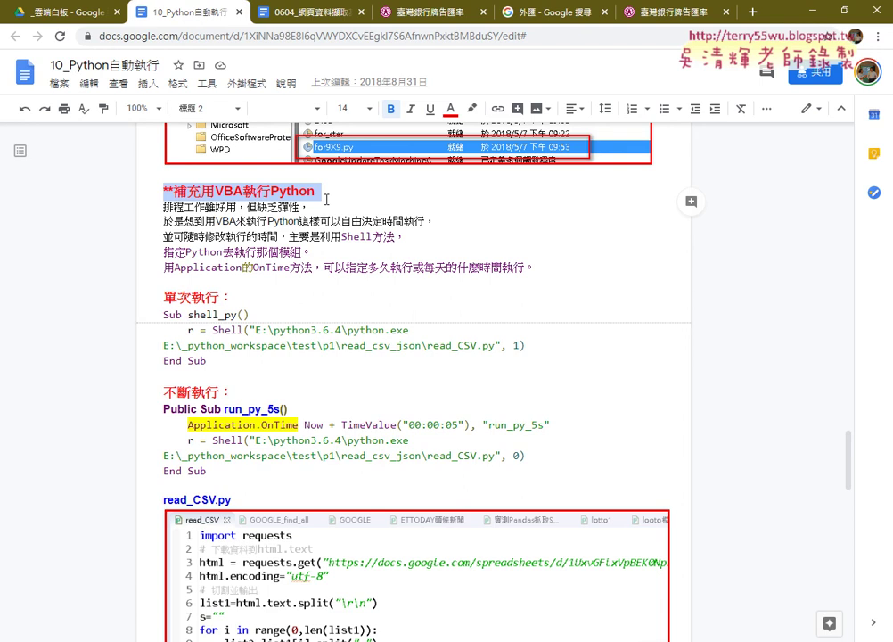
pyautogui.moveTo(163, 314); pyautogui.dragTo(248, 360)
pyautogui.scroll(-3, 248, 360)
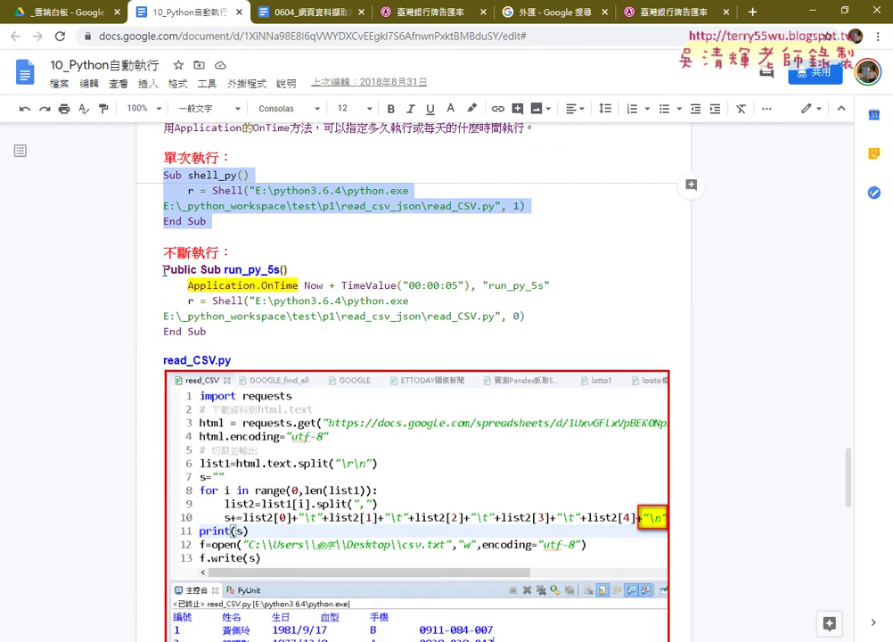
pyautogui.moveTo(163, 269); pyautogui.dragTo(266, 329)
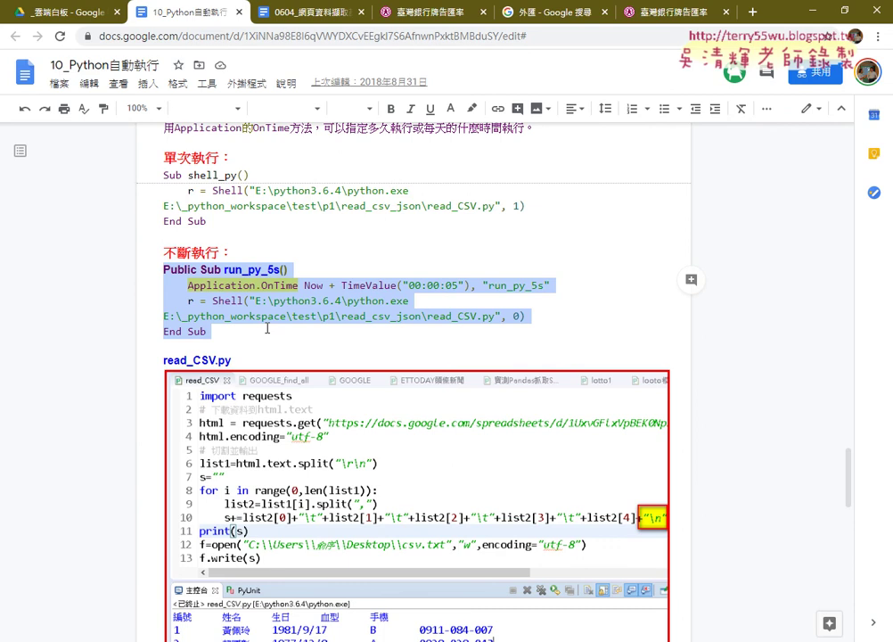
pyautogui.click(257, 301)
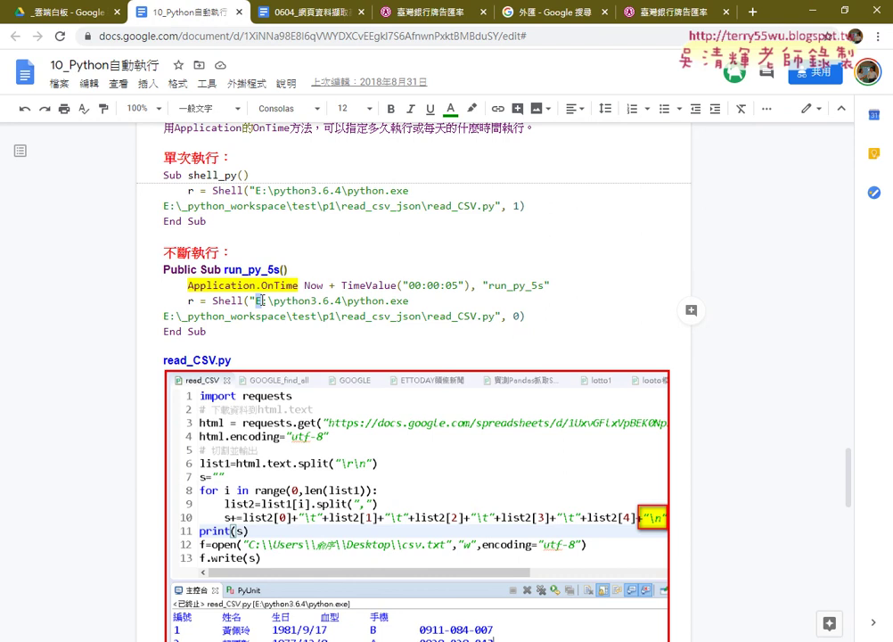
pyautogui.moveTo(273, 300); pyautogui.dragTo(342, 300)
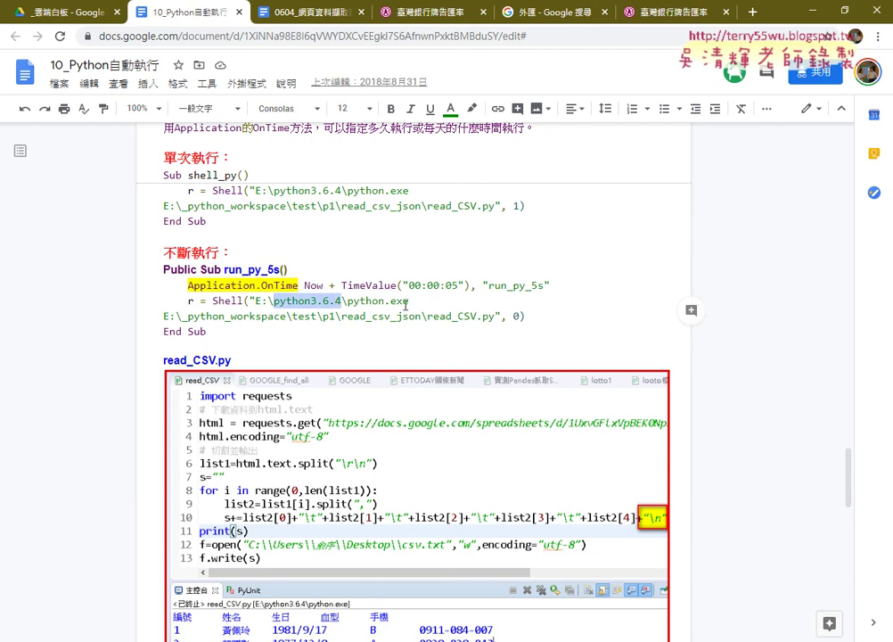